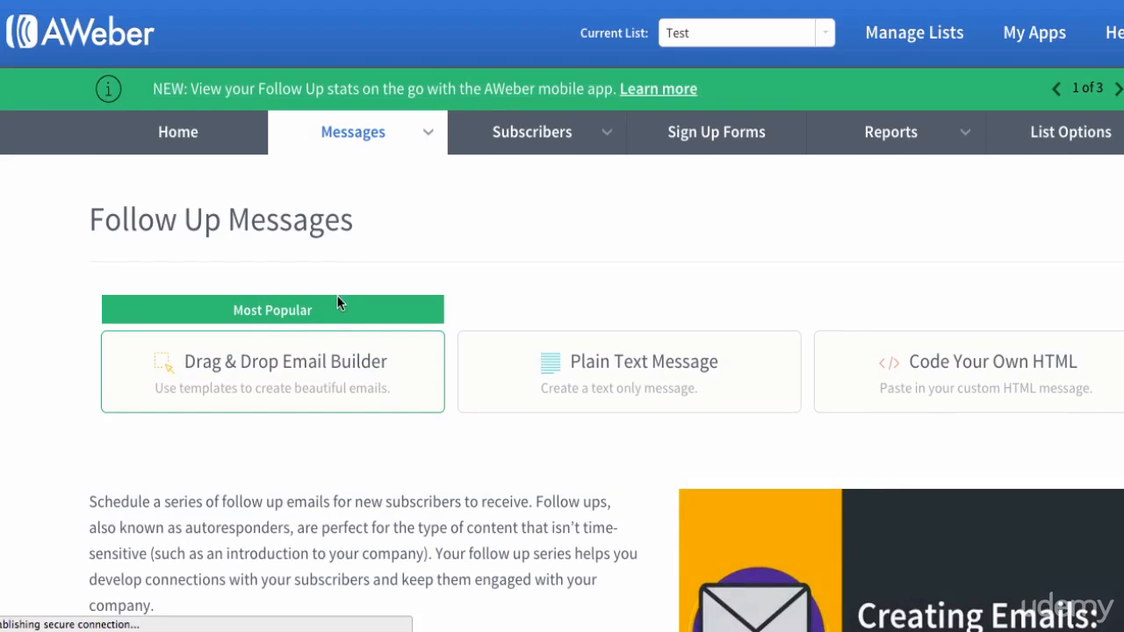
Create a follow up message with the Drag & Drop Email Builder and give it the subject line "thanks...".
{"action": "left_click", "coordinate": [316, 367]}
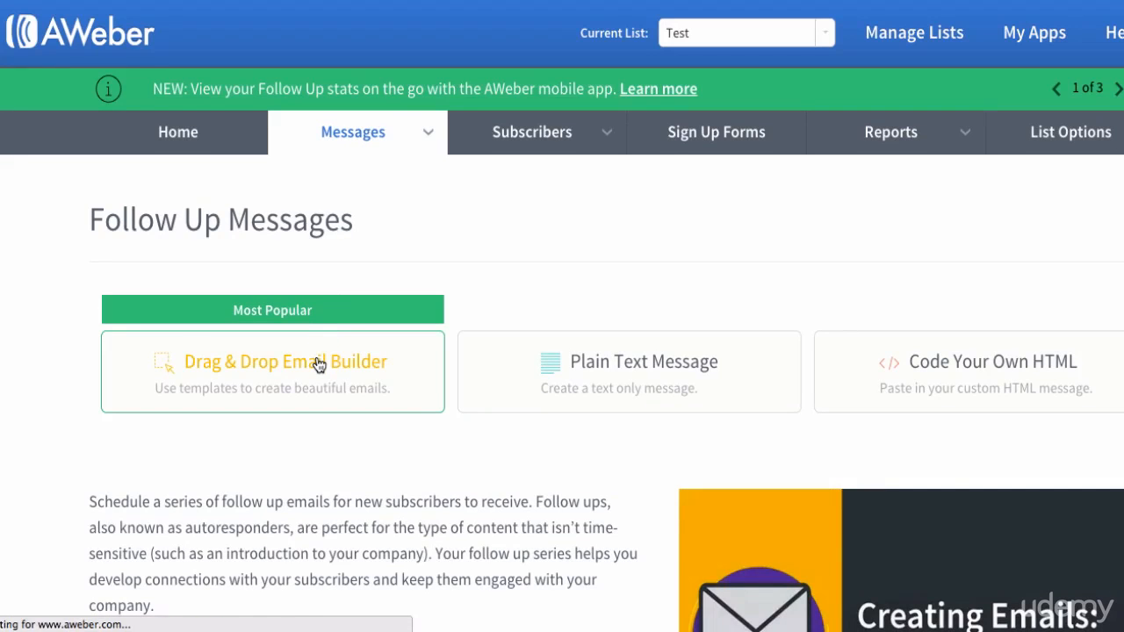
{"action": "scroll", "coordinate": [319, 365], "scroll_direction": "down", "scroll_amount": 1}
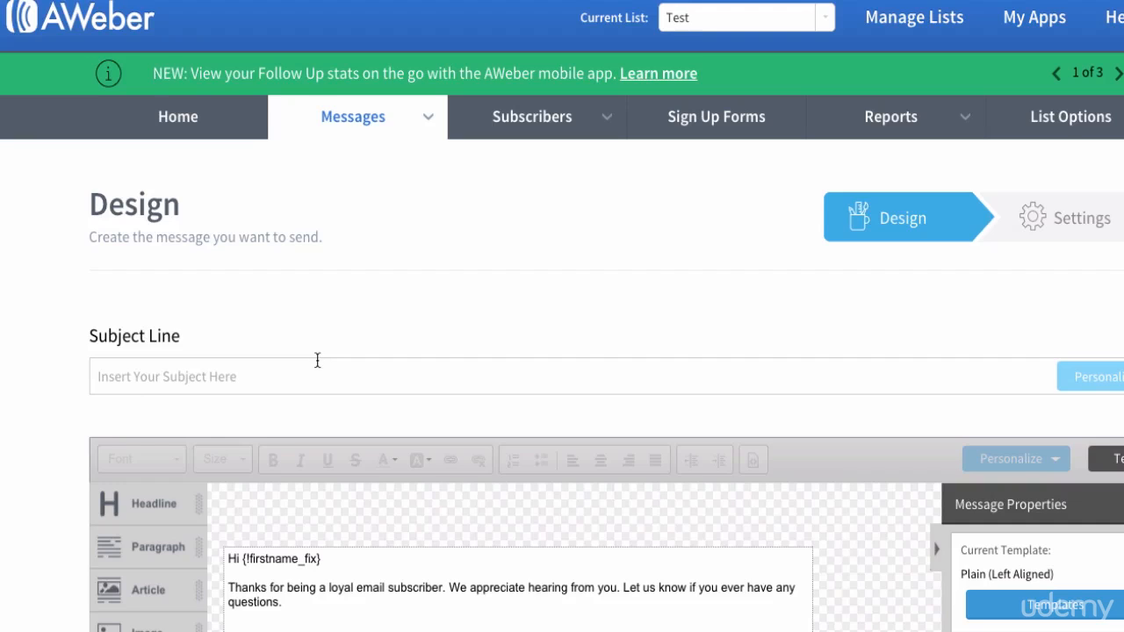
{"action": "left_click", "coordinate": [313, 369]}
{"action": "type", "text": "thanks..."}
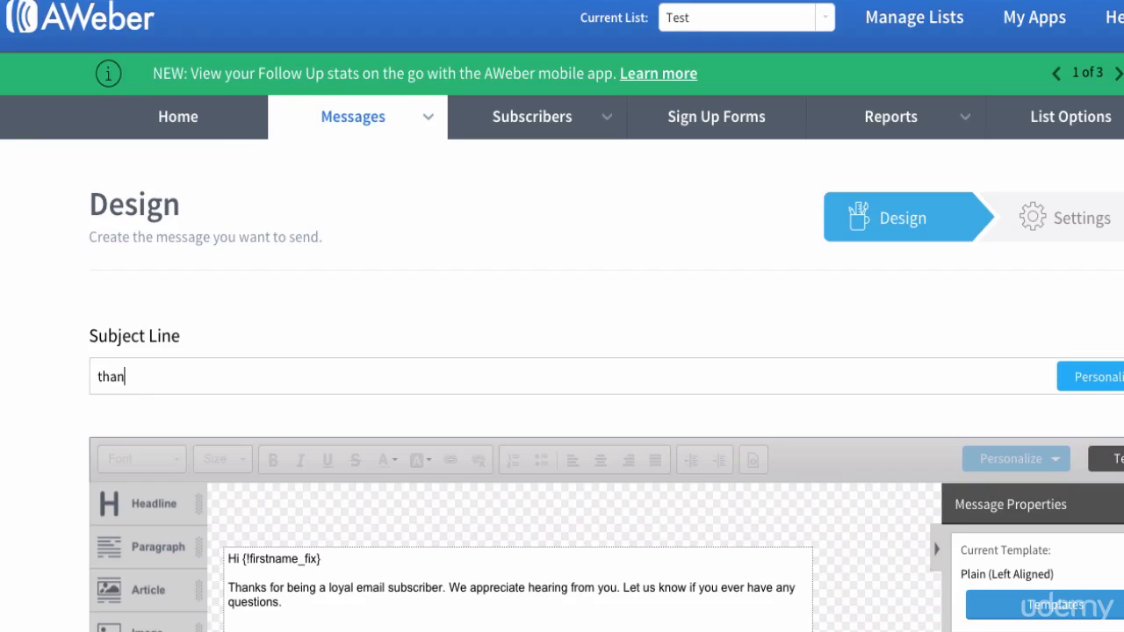
Replace the default body text with the opening line "Just wanted to thank you for joining __________.".
{"action": "scroll", "coordinate": [167, 349], "scroll_direction": "down", "scroll_amount": 2}
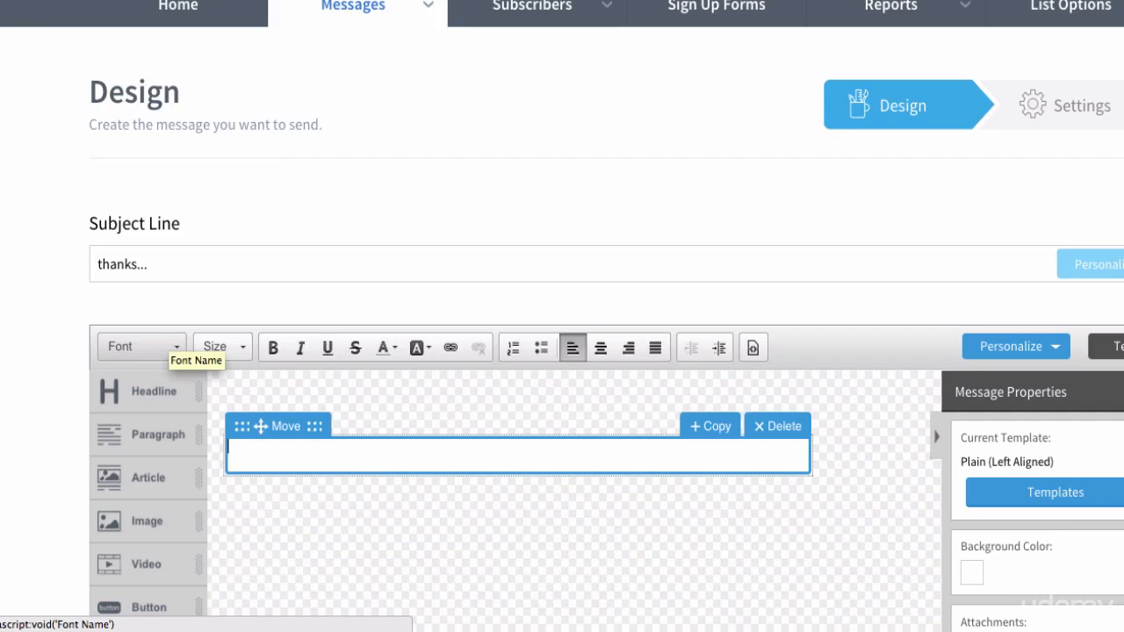
{"action": "type", "text": "Just wanted to thank you"}
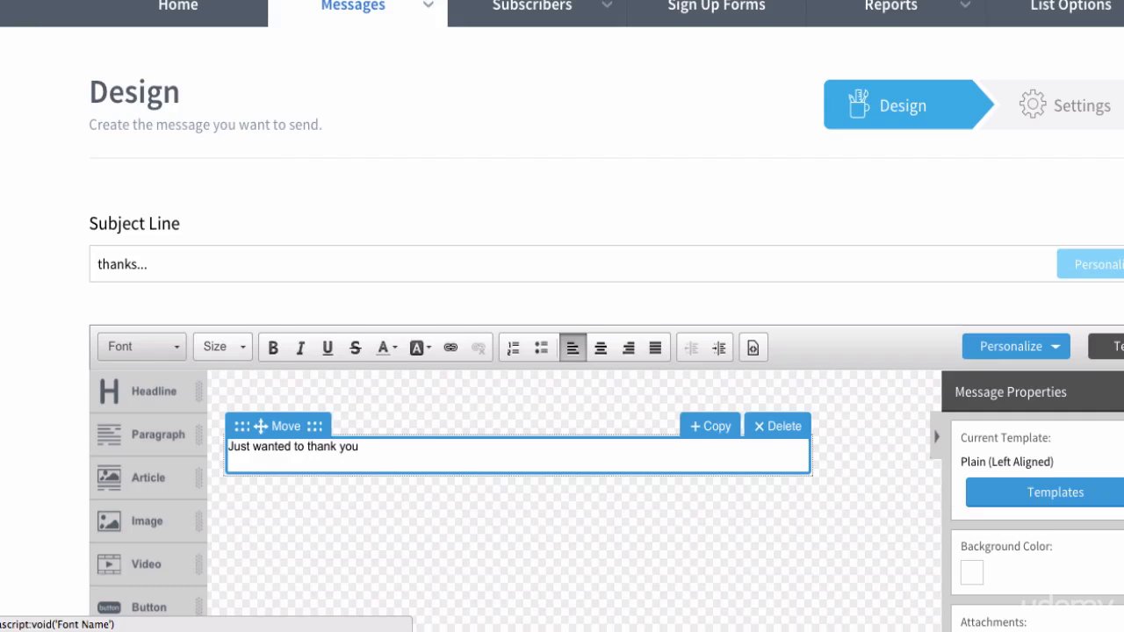
{"action": "type", "text": " for joining __________."}
{"action": "key", "text": "Return"}
{"action": "key", "text": "Return"}
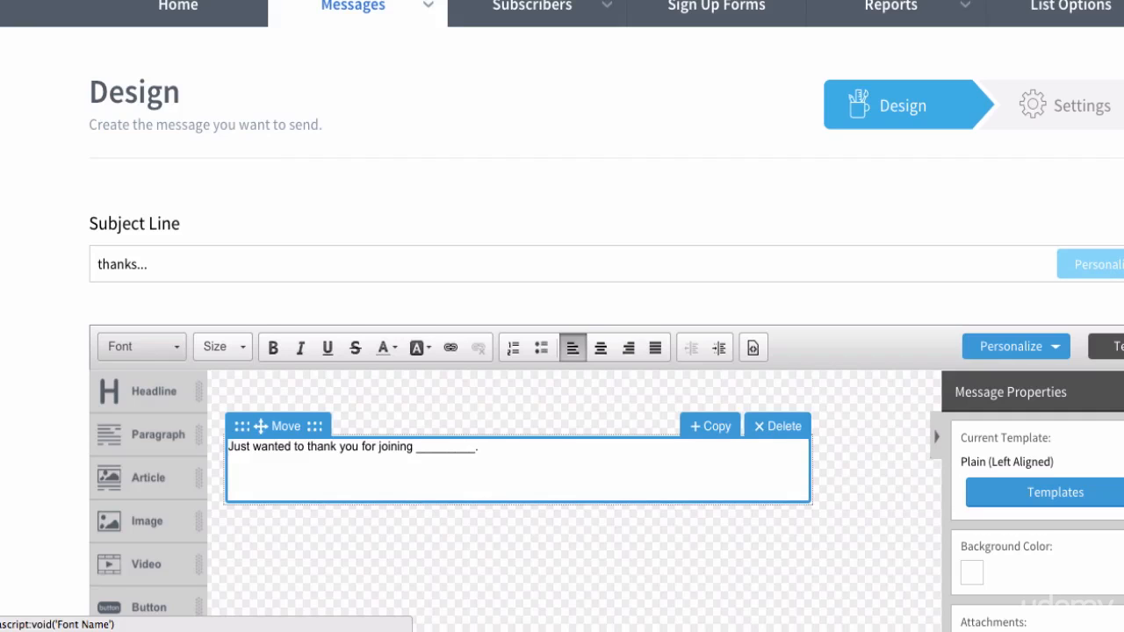
Add a second paragraph to the body: "I'm so excited you're here and have a lot to share with you.".
{"action": "type", "text": "I'm so excited you're here and"}
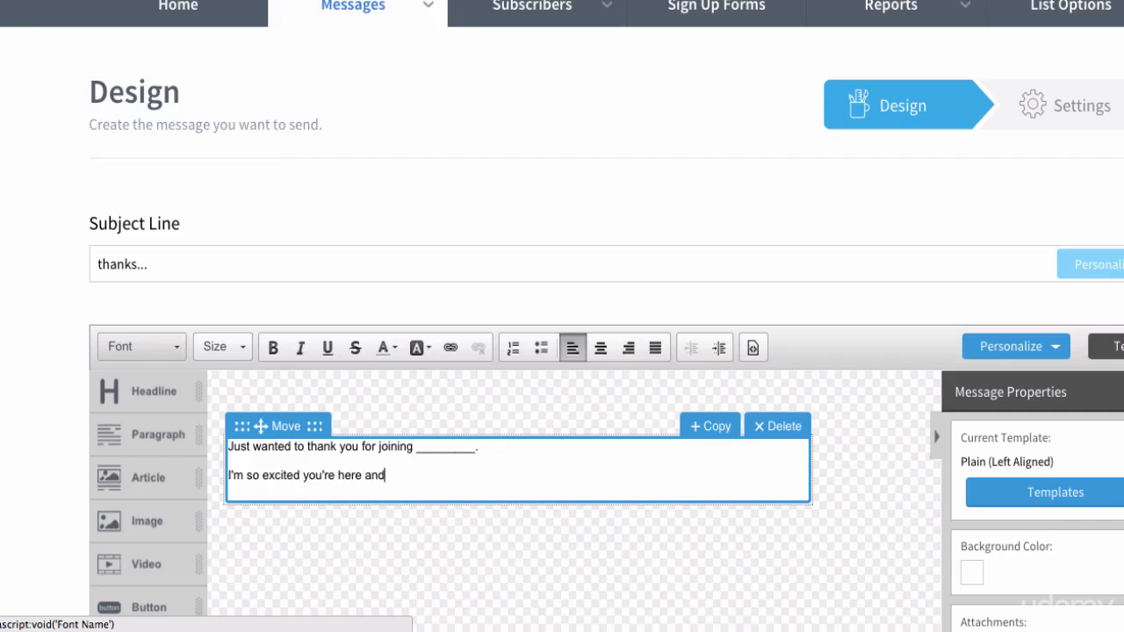
{"action": "type", "text": " have a lot to share w"}
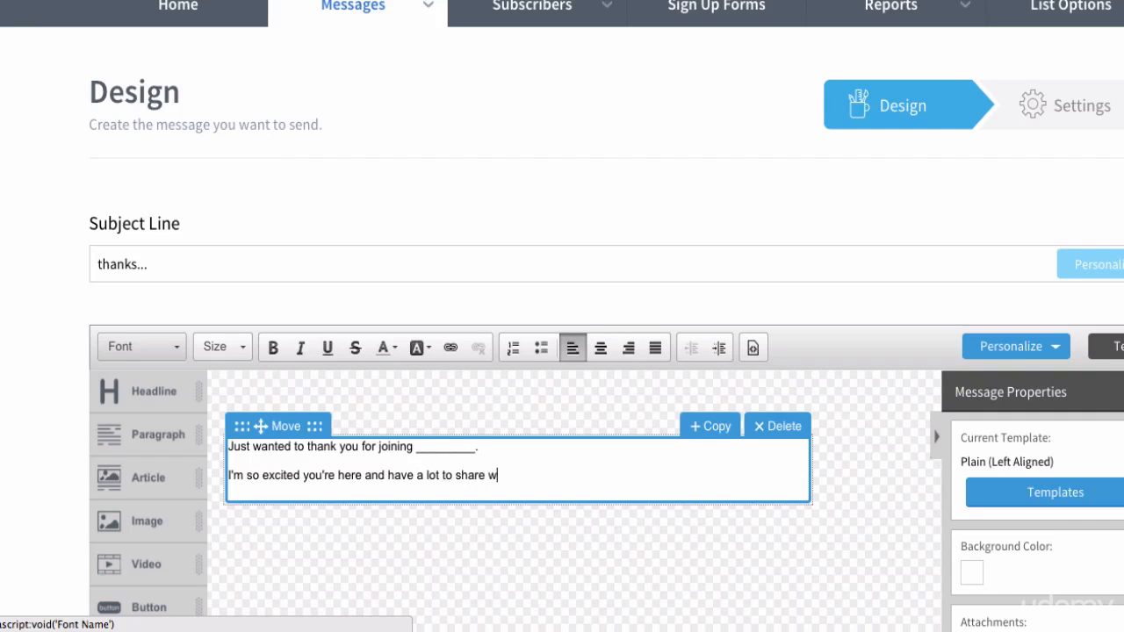
{"action": "type", "text": "ith you."}
{"action": "key", "text": "Return"}
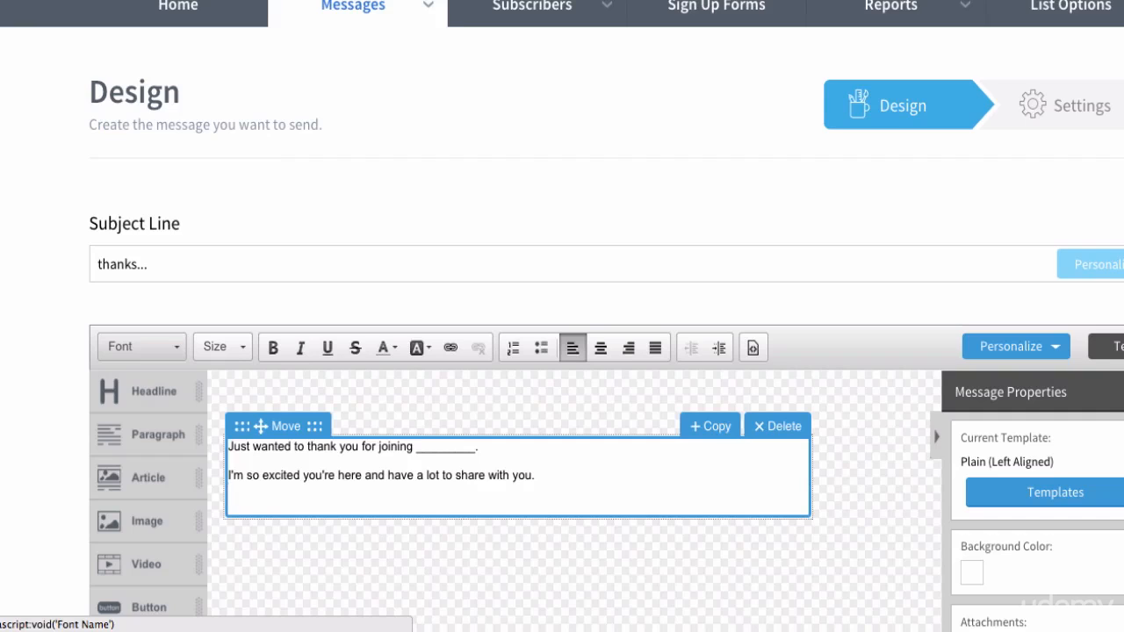
{"action": "key", "text": "Return"}
End the message body with "Talk soon,", the placeholder "Name" and "P.S." as separate paragraphs.
{"action": "type", "text": "Talk soon,"}
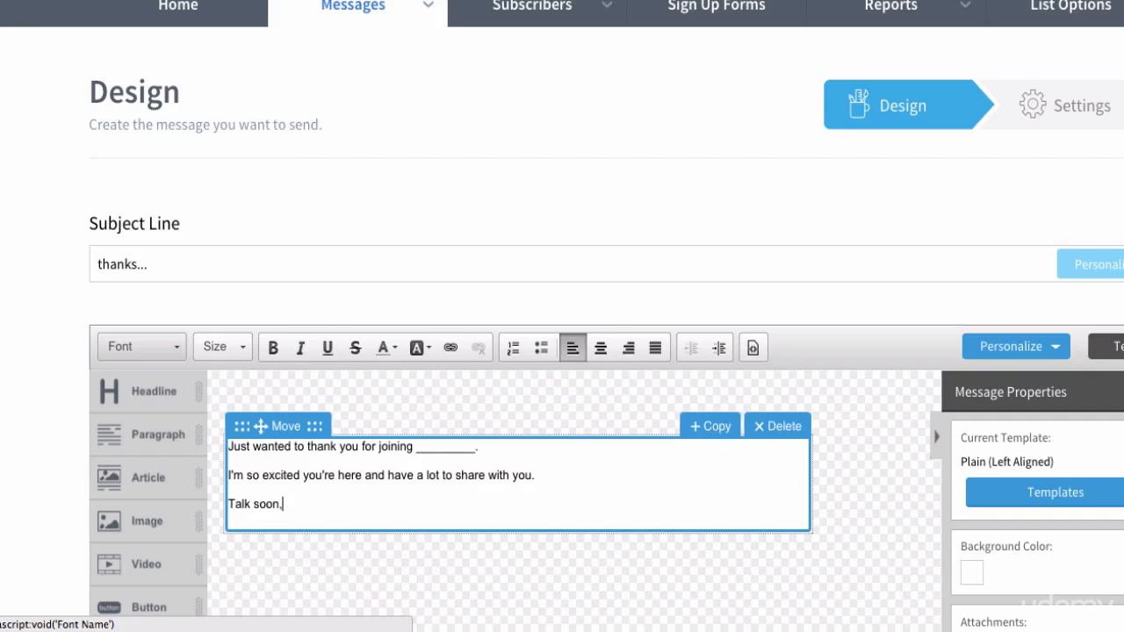
{"action": "key", "text": "Return"}
{"action": "key", "text": "Return"}
{"action": "type", "text": "Name"}
{"action": "key", "text": "Return"}
{"action": "key", "text": "Return"}
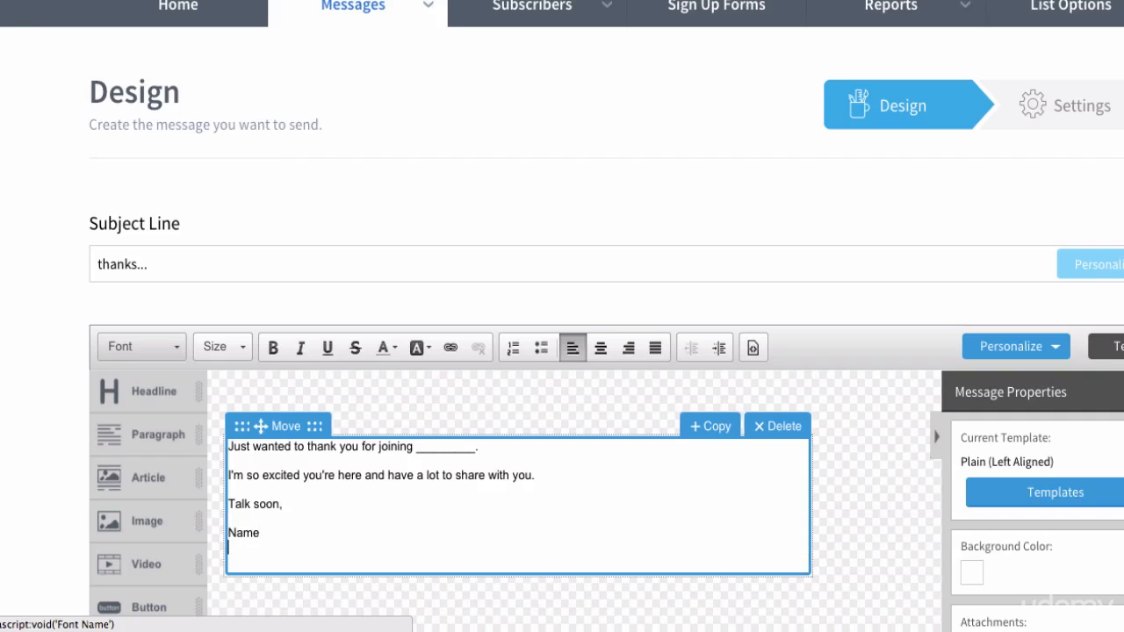
{"action": "type", "text": "P.S."}
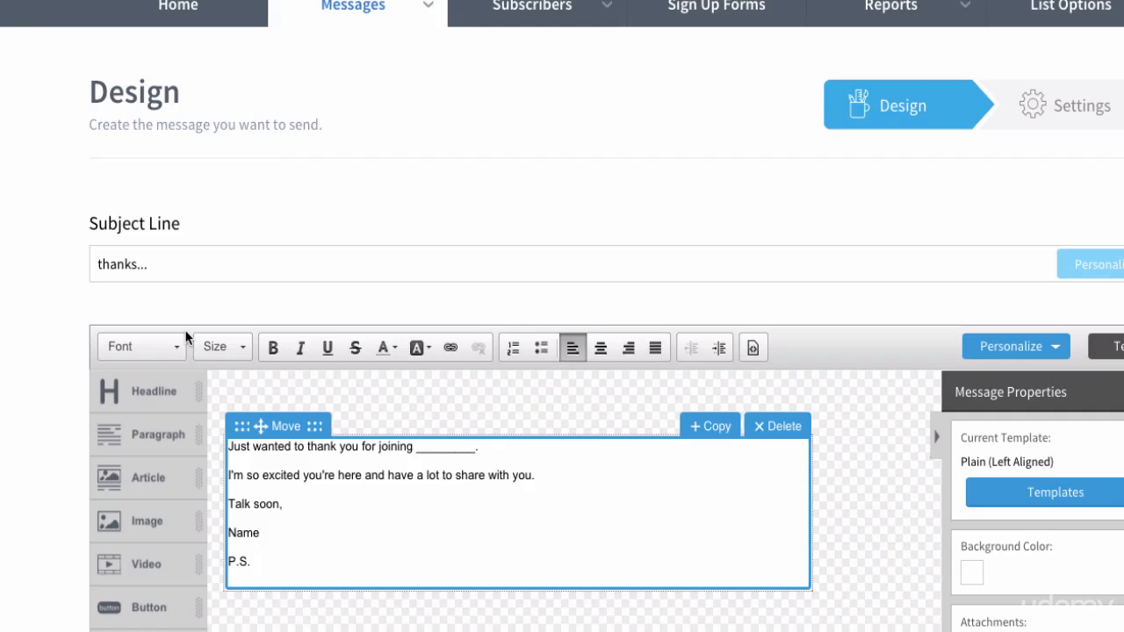
Proceed to the message's settings, keep click tracking on, and save and exit to the follow up series.
{"action": "scroll", "coordinate": [667, 286], "scroll_direction": "down", "scroll_amount": 6}
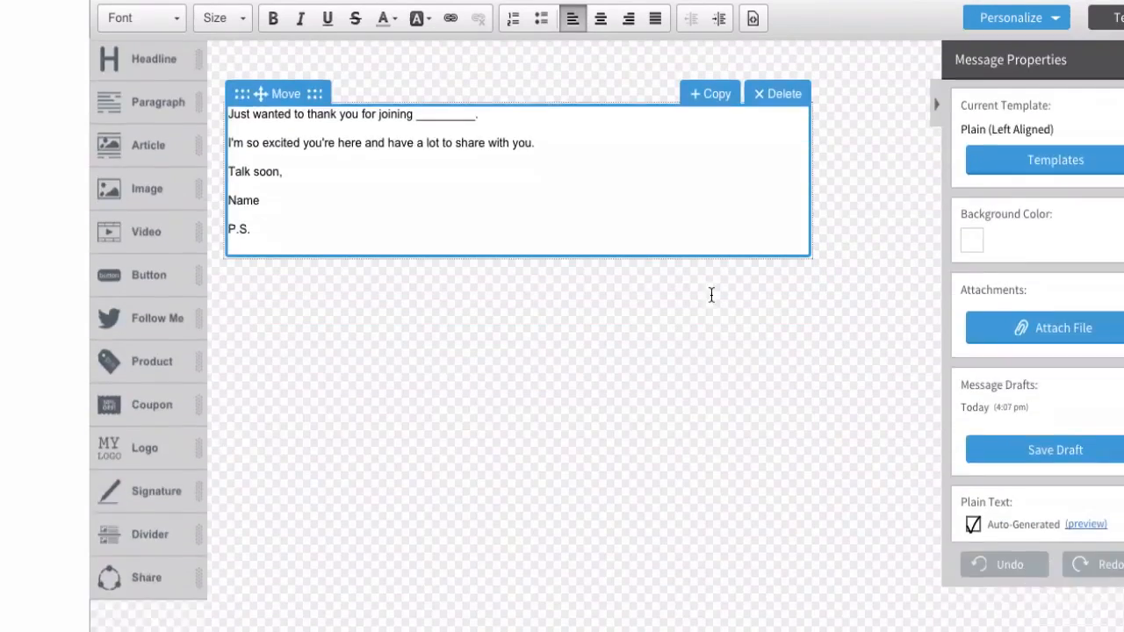
{"action": "left_click", "coordinate": [1066, 432]}
{"action": "left_click", "coordinate": [1104, 498]}
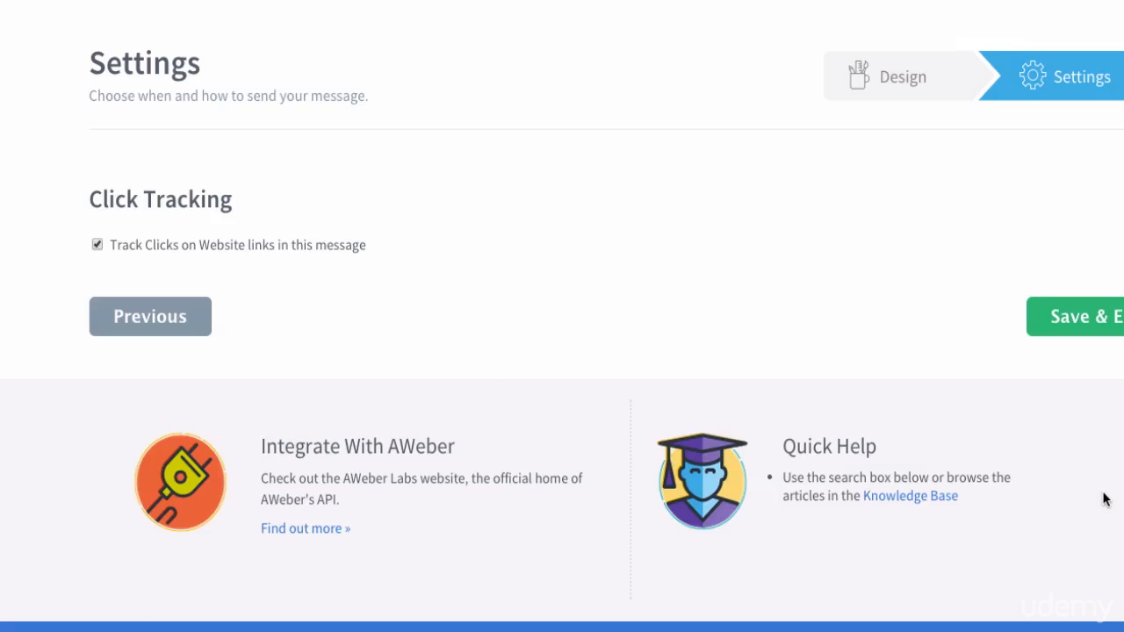
{"action": "left_click", "coordinate": [1070, 327]}
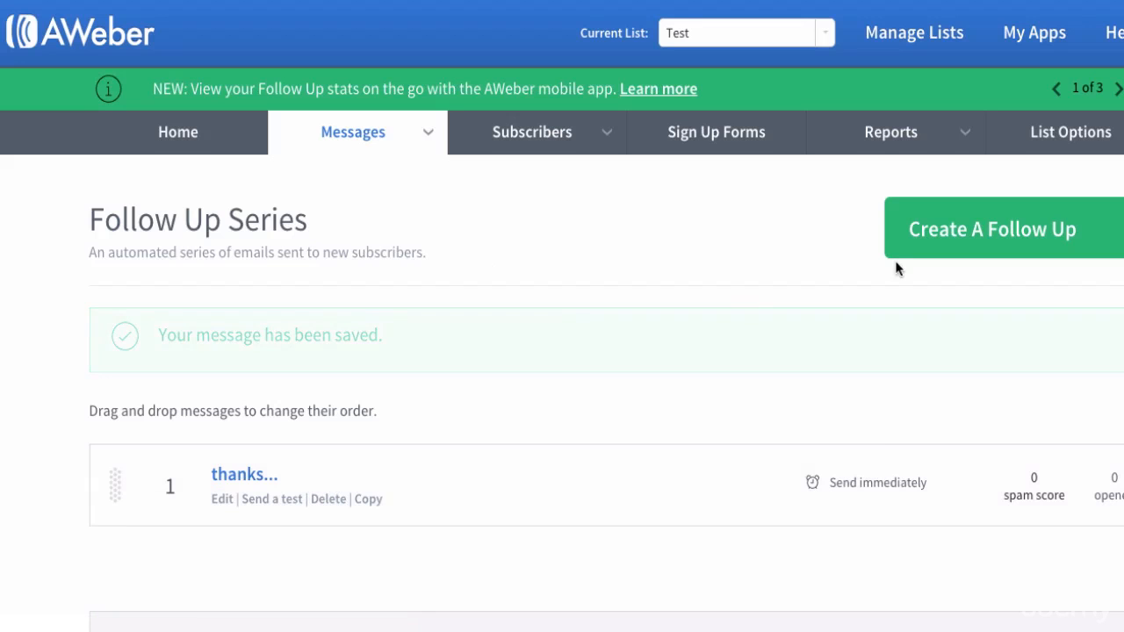
Create another follow up message with the subject line "email 2".
{"action": "left_click", "coordinate": [956, 245]}
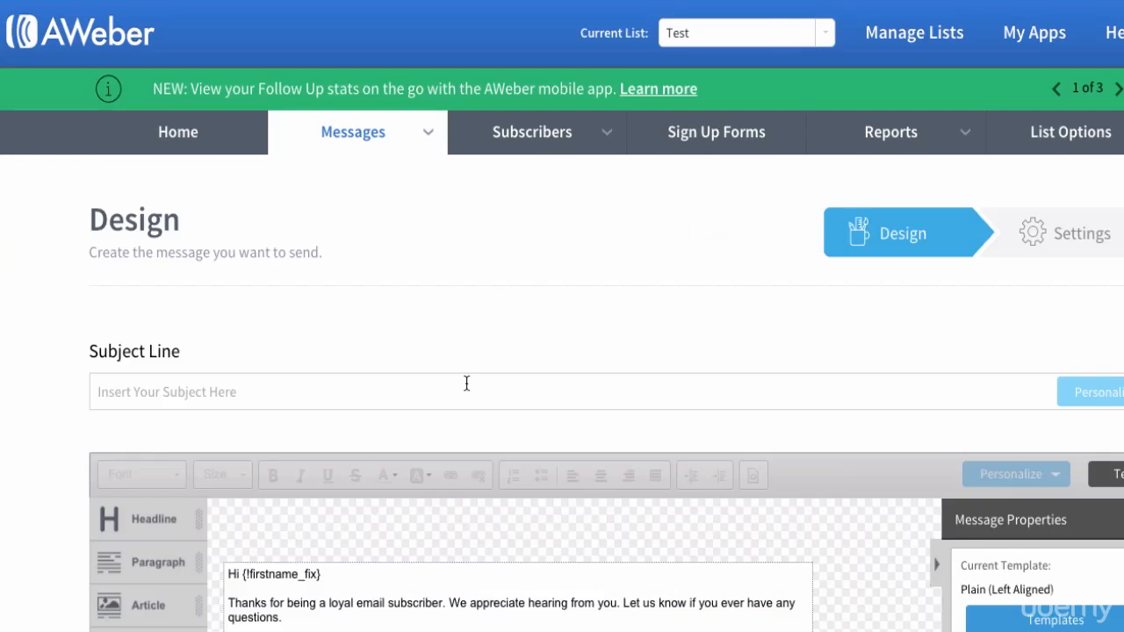
{"action": "left_click", "coordinate": [465, 382]}
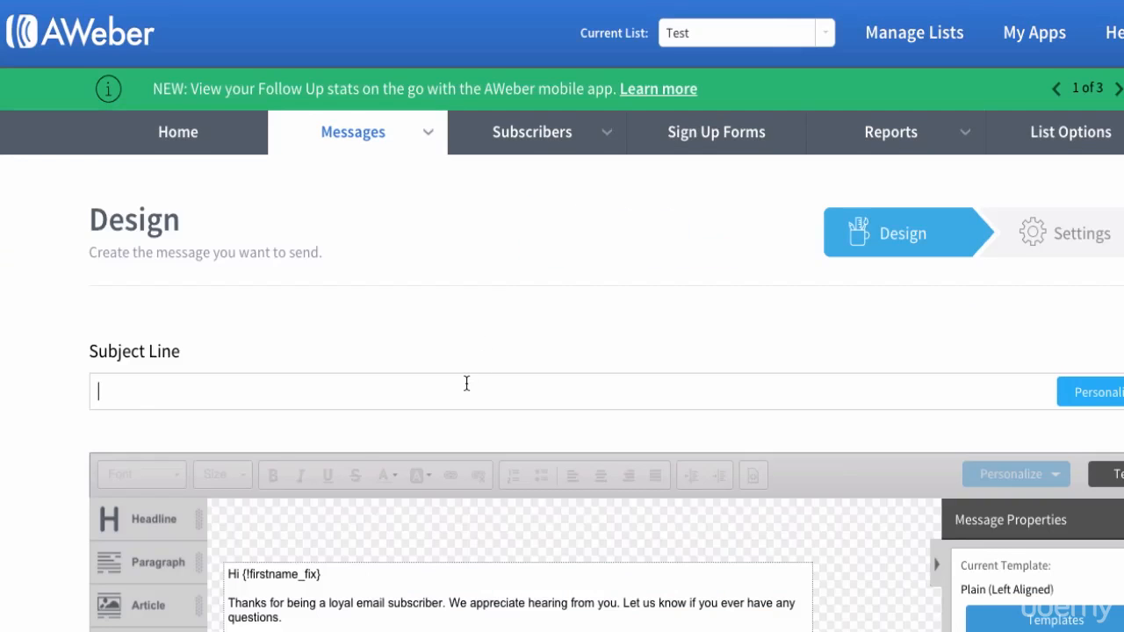
{"action": "type", "text": "email 2"}
Save the second message with its default body text and continue to its settings.
{"action": "scroll", "coordinate": [383, 522], "scroll_direction": "down", "scroll_amount": 2}
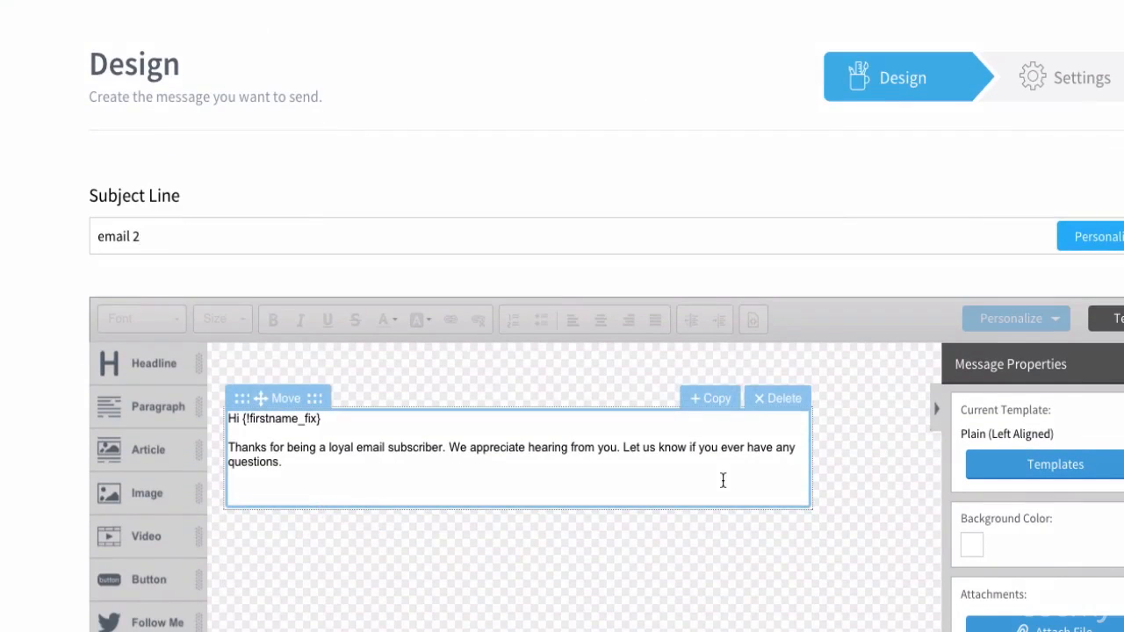
{"action": "scroll", "coordinate": [721, 478], "scroll_direction": "down", "scroll_amount": 4}
{"action": "scroll", "coordinate": [722, 478], "scroll_direction": "down", "scroll_amount": 3}
{"action": "left_click", "coordinate": [1089, 500]}
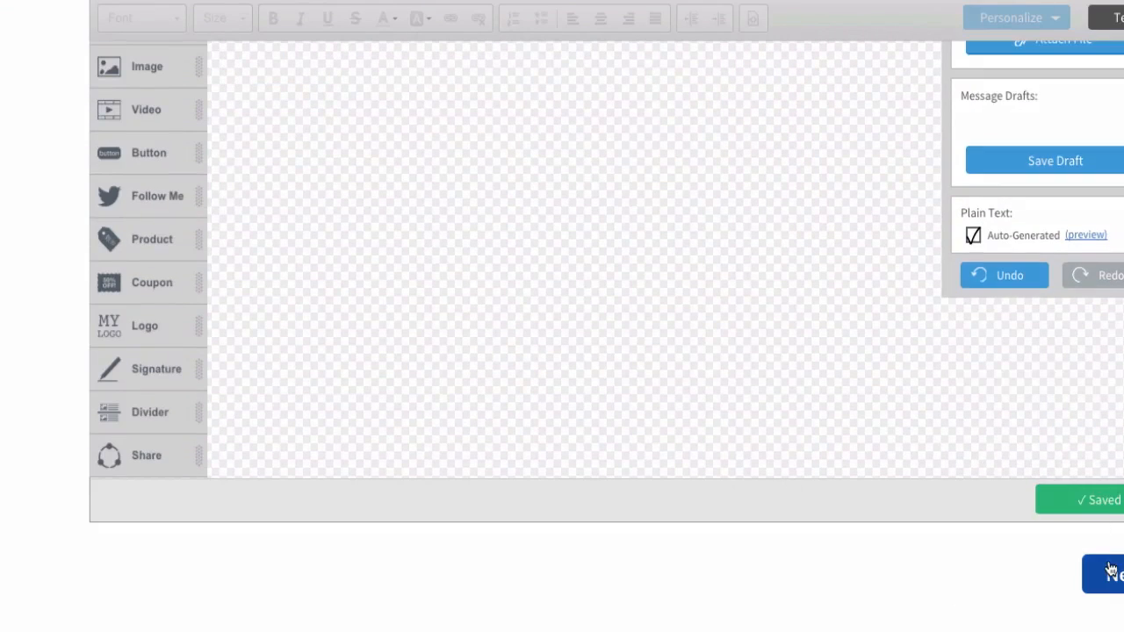
{"action": "left_click", "coordinate": [1102, 575]}
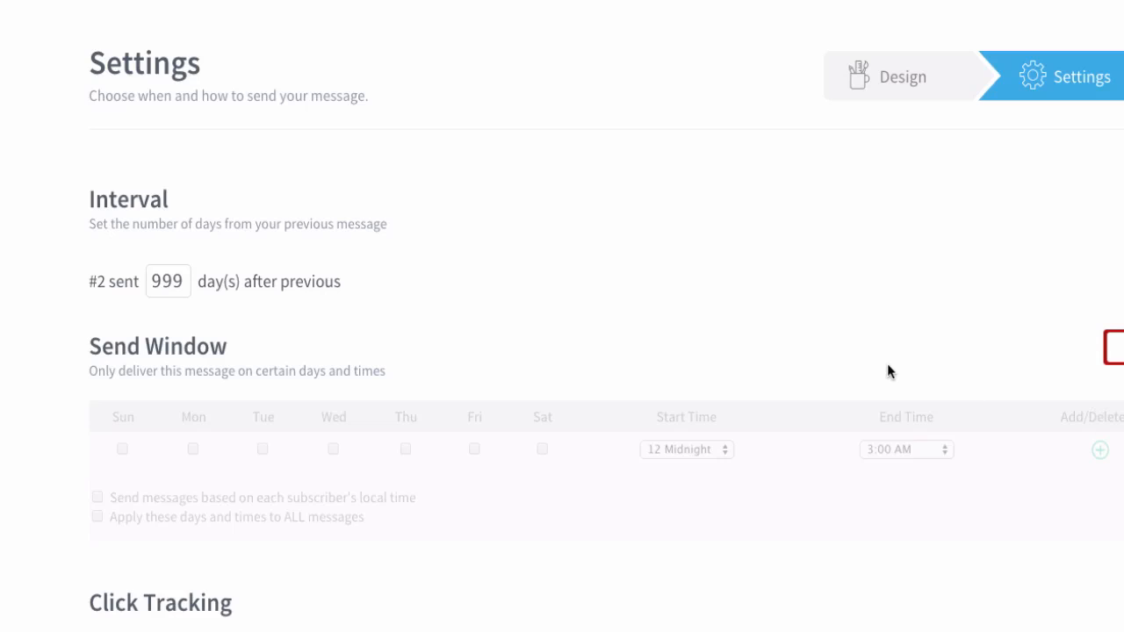
Set the second message's interval to 3 days after the previous message.
{"action": "left_click", "coordinate": [185, 278]}
{"action": "left_click_drag", "start_coordinate": [184, 279], "coordinate": [78, 279]}
{"action": "type", "text": "3"}
Turn on the send window for Monday through Friday with a start time of 9:00 AM.
{"action": "left_click", "coordinate": [1111, 352]}
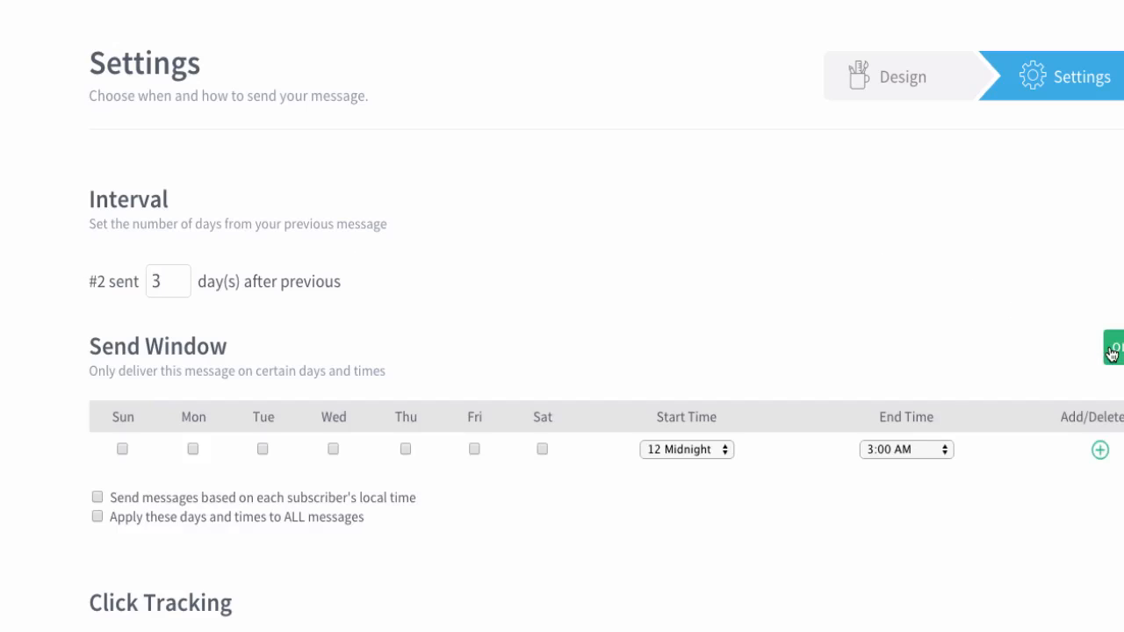
{"action": "left_click", "coordinate": [192, 448]}
{"action": "left_click", "coordinate": [262, 449]}
{"action": "left_click", "coordinate": [333, 449]}
{"action": "left_click", "coordinate": [679, 449]}
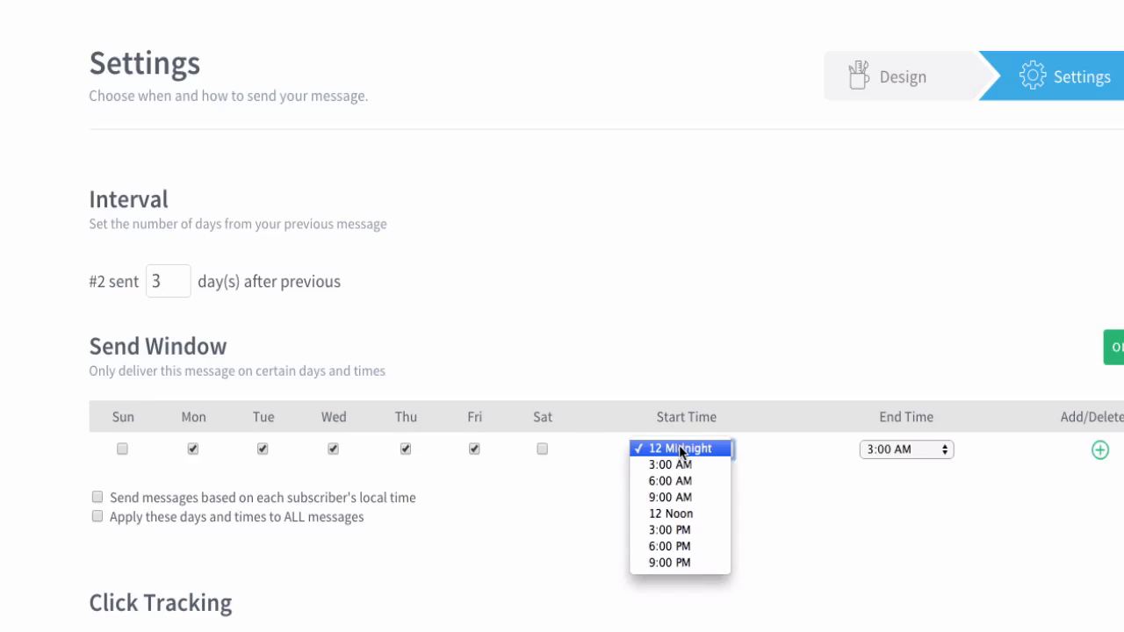
{"action": "left_click", "coordinate": [704, 498]}
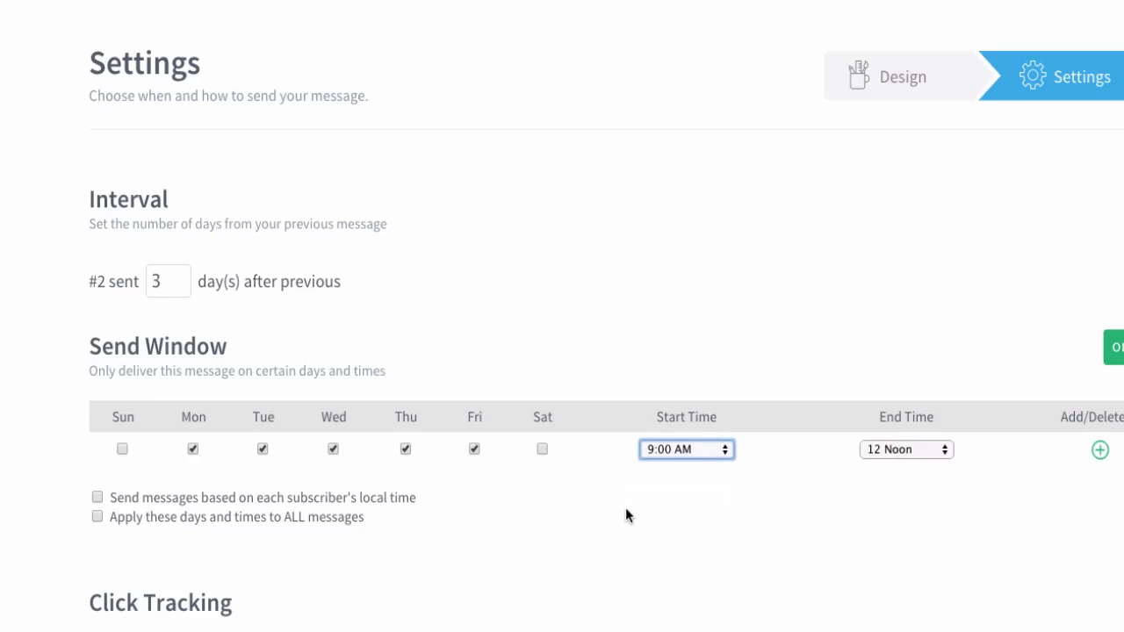
Apply the send window to all messages, based on each subscriber's local time, and save and exit the message.
{"action": "left_click", "coordinate": [322, 525]}
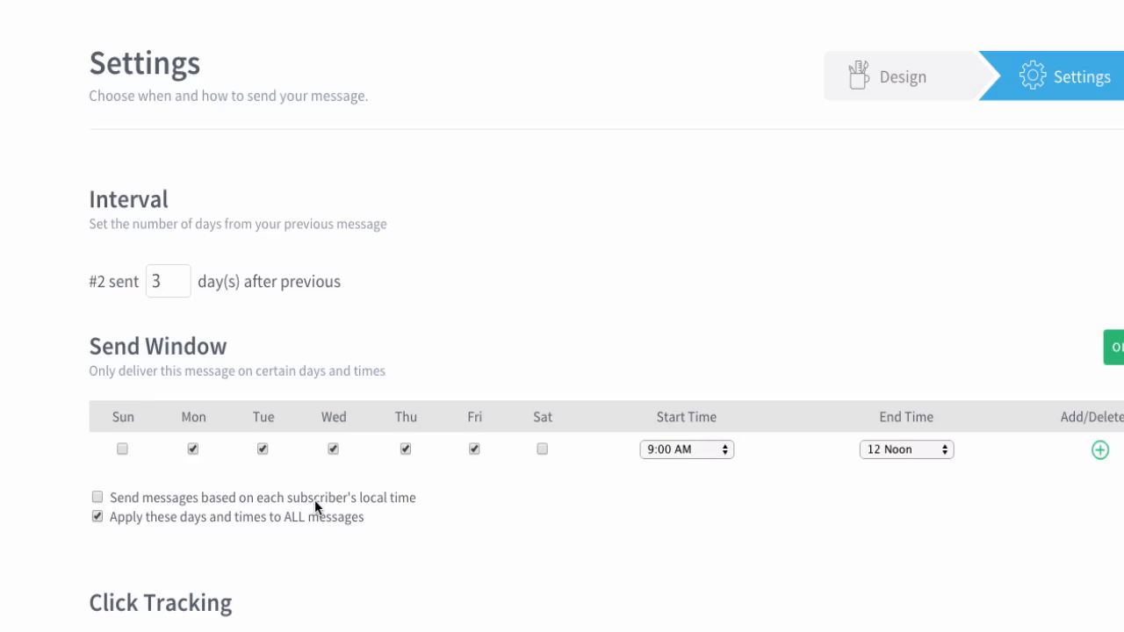
{"action": "left_click", "coordinate": [315, 500]}
{"action": "scroll", "coordinate": [315, 503], "scroll_direction": "down", "scroll_amount": 3}
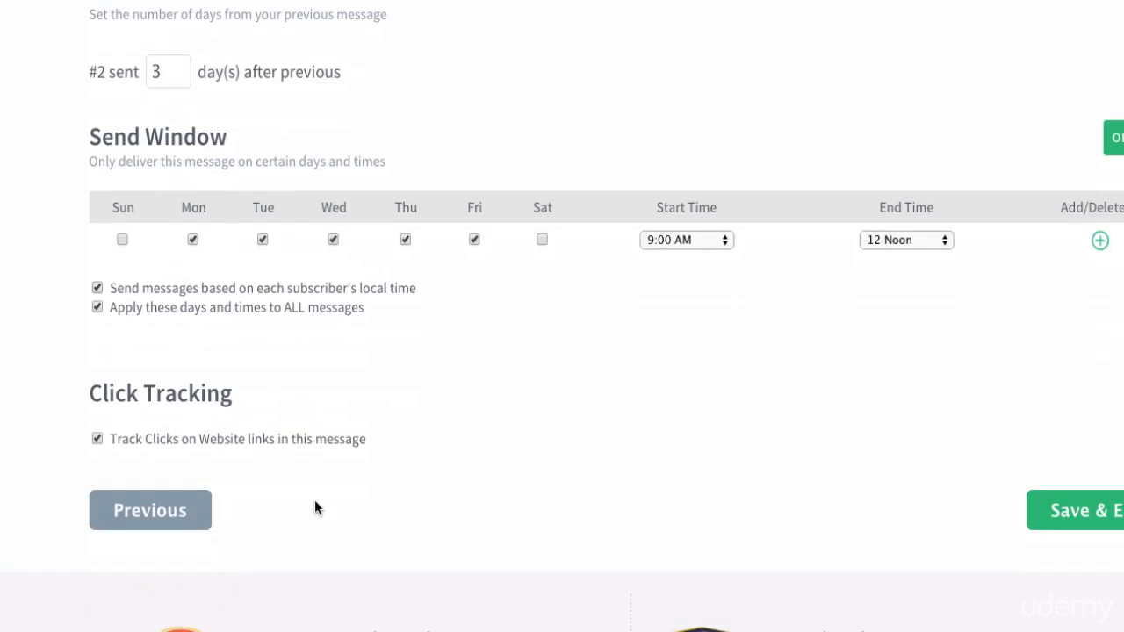
{"action": "left_click", "coordinate": [1049, 510]}
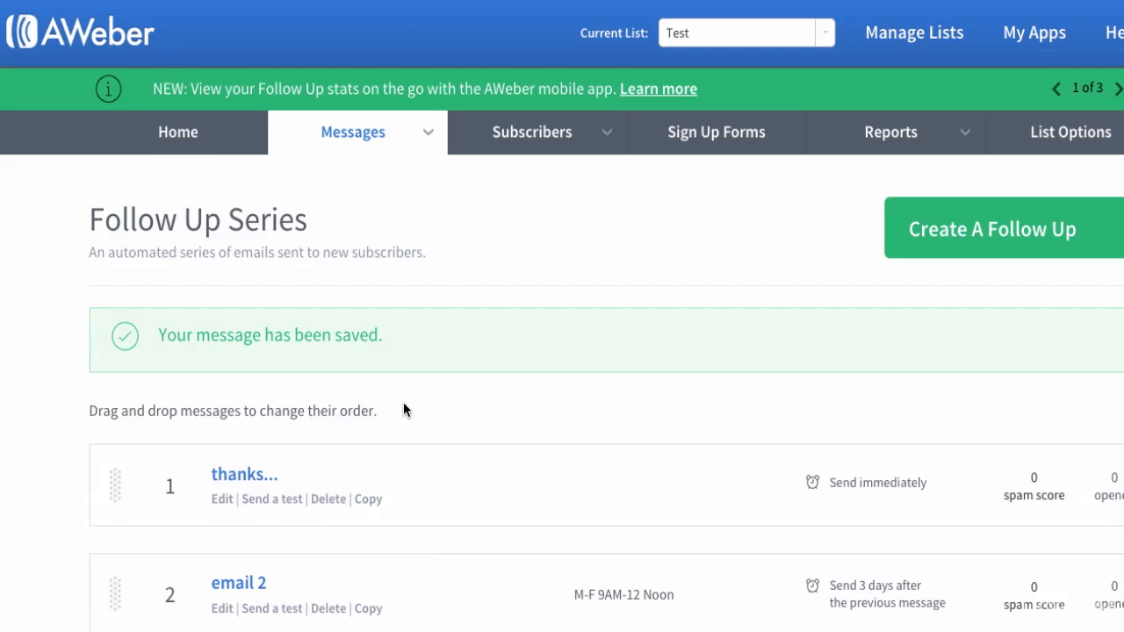